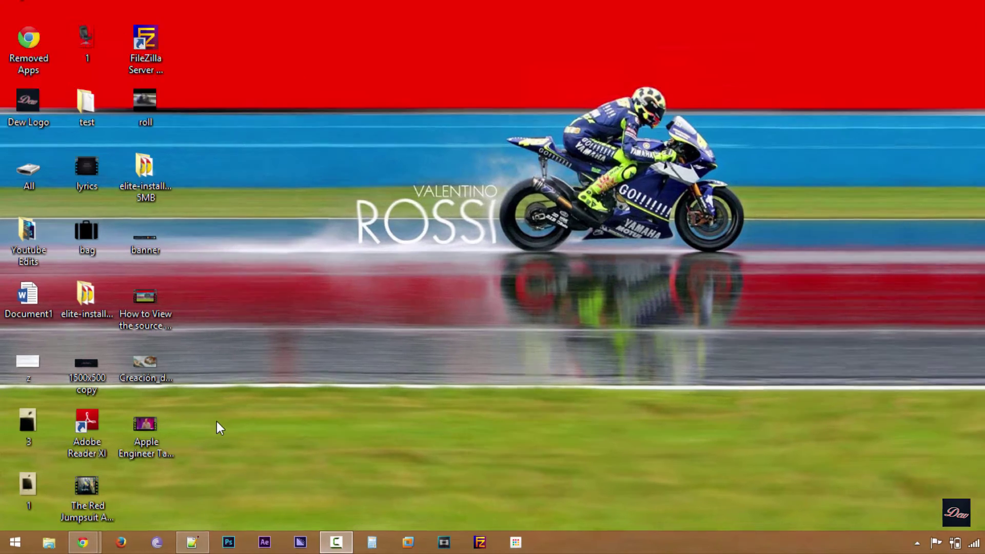
pyautogui.moveTo(83, 543)
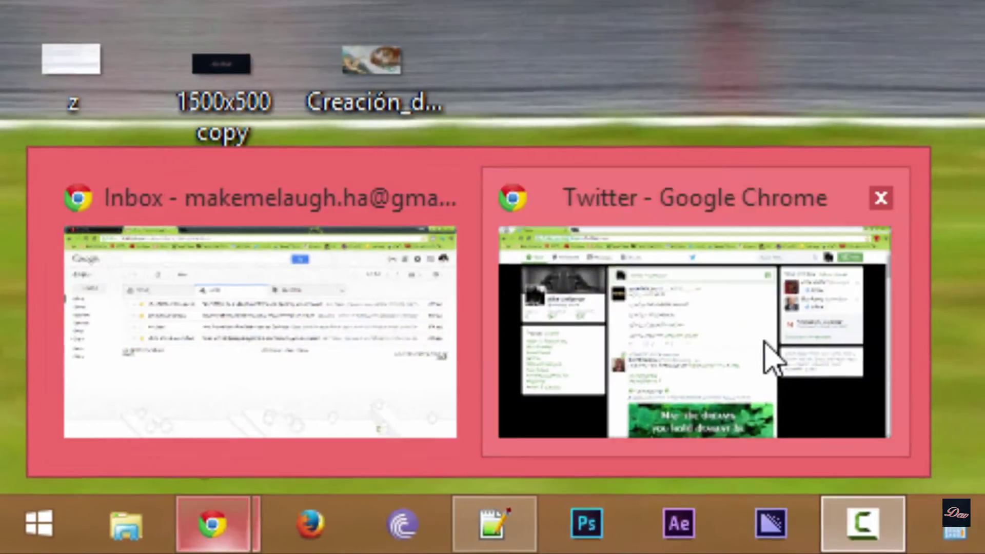
# Step: Restore the Chrome window showing the Twitter home page from the taskbar
pyautogui.click(770, 358)
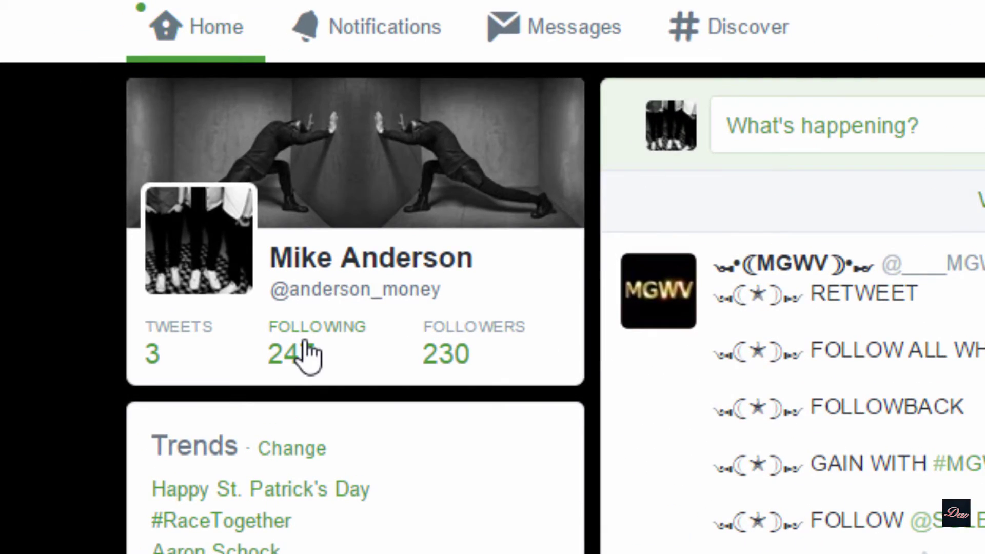
# Step: Open the Following list of 247 accounts from the profile card's count
pyautogui.click(308, 354)
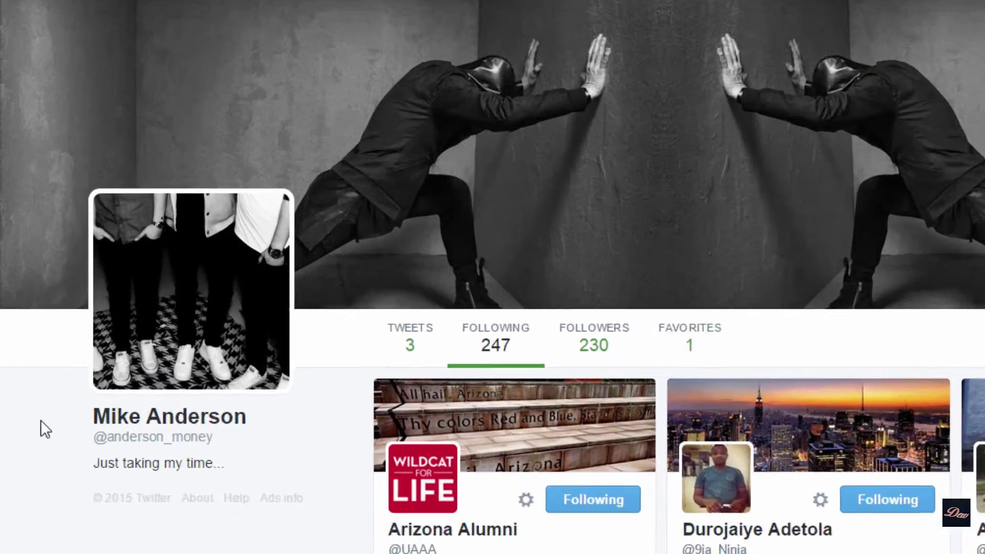
# Step: Inspect the Following page and switch DevTools to the Console, then right-click at the prompt
pyautogui.rightClick(44, 428)
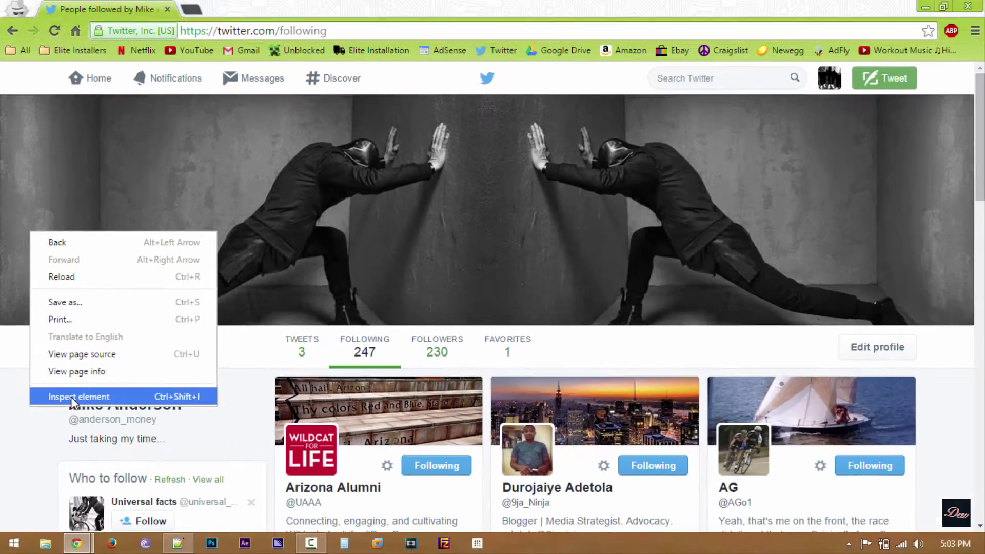
pyautogui.click(127, 394)
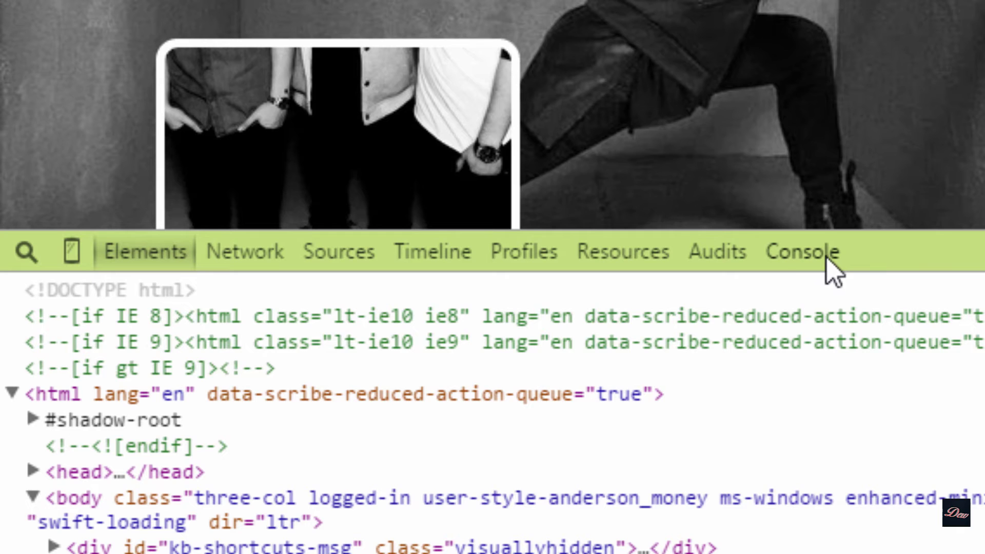
pyautogui.click(822, 259)
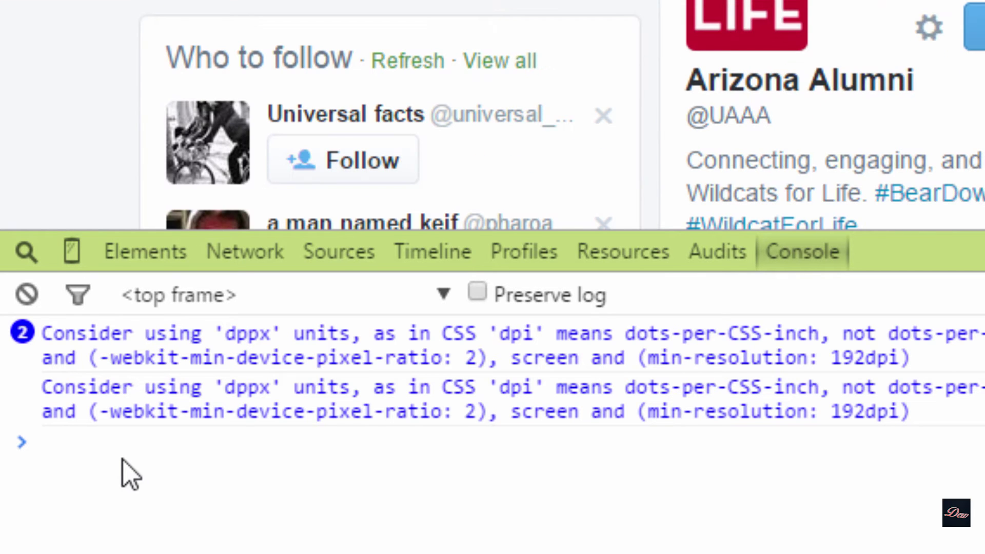
pyautogui.rightClick(121, 452)
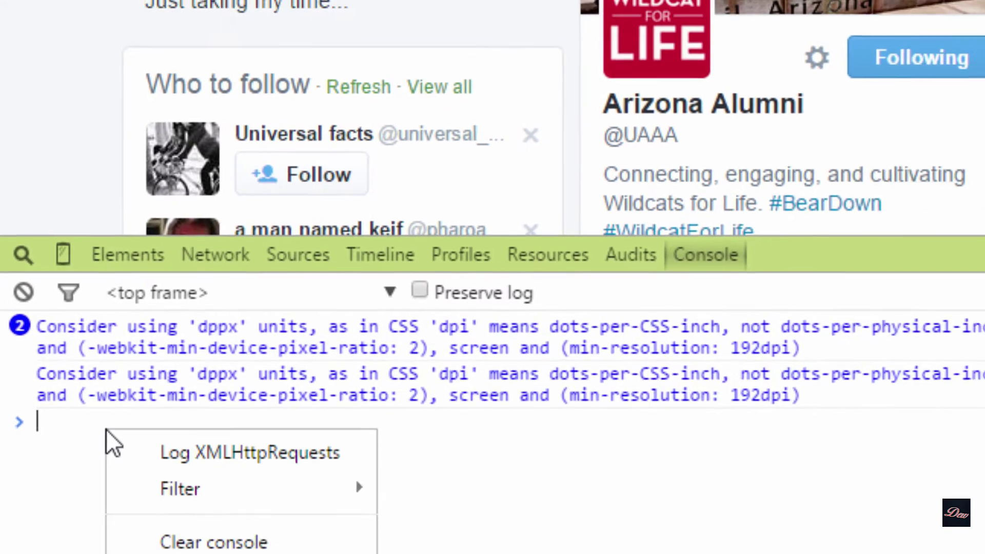
# Step: Paste and run the setInterval unfollow script, then enlarge the page area above DevTools
pyautogui.hotkey('ctrl', 'v')
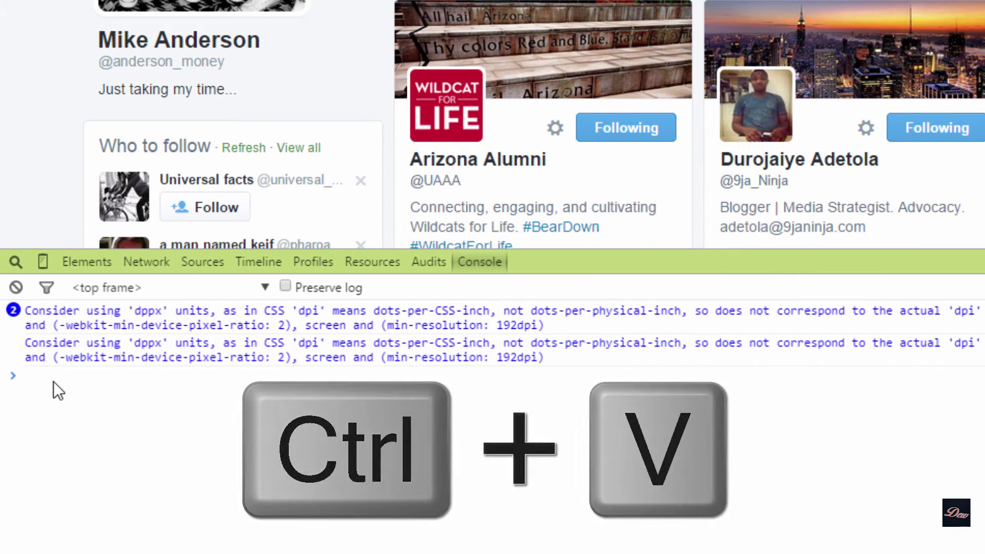
pyautogui.write('setInterval(function(){t=$(".Grid .Grid--withGutter").find(".user-actions-follow-button");for(i=0;true;i++){if(i>=t.length){window.scrollTo(0,$(document).height());return}$(t[i]).trigger("click").remove()}},2000)')
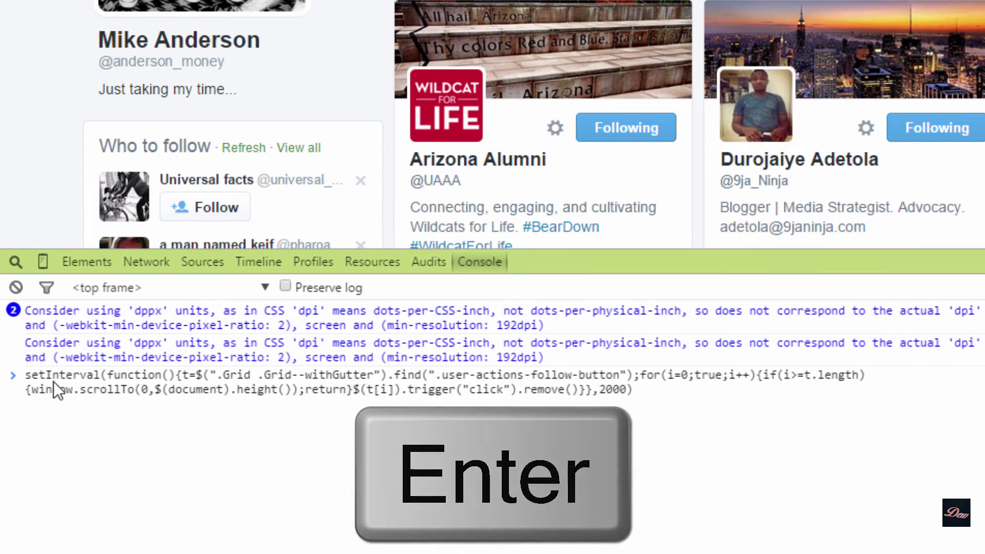
pyautogui.press('Return')
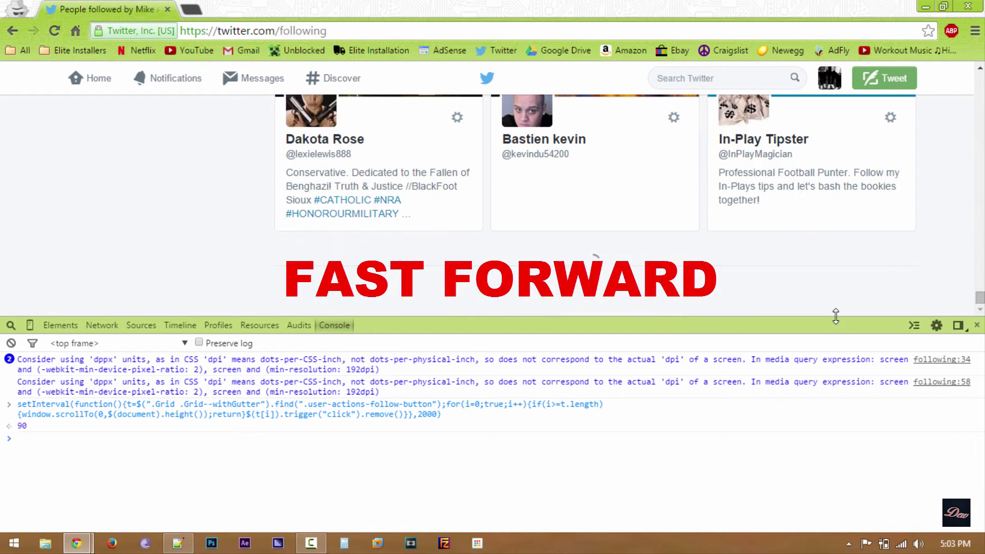
pyautogui.moveTo(837, 316); pyautogui.dragTo(837, 419)
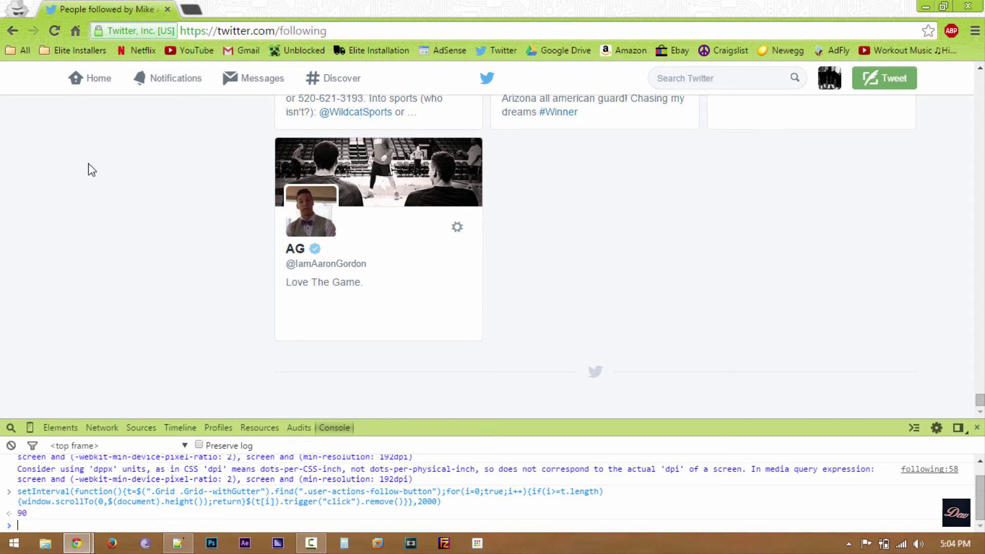
# Step: Reload the Following page to confirm no follows, then close the DevTools panel
pyautogui.click(54, 30)
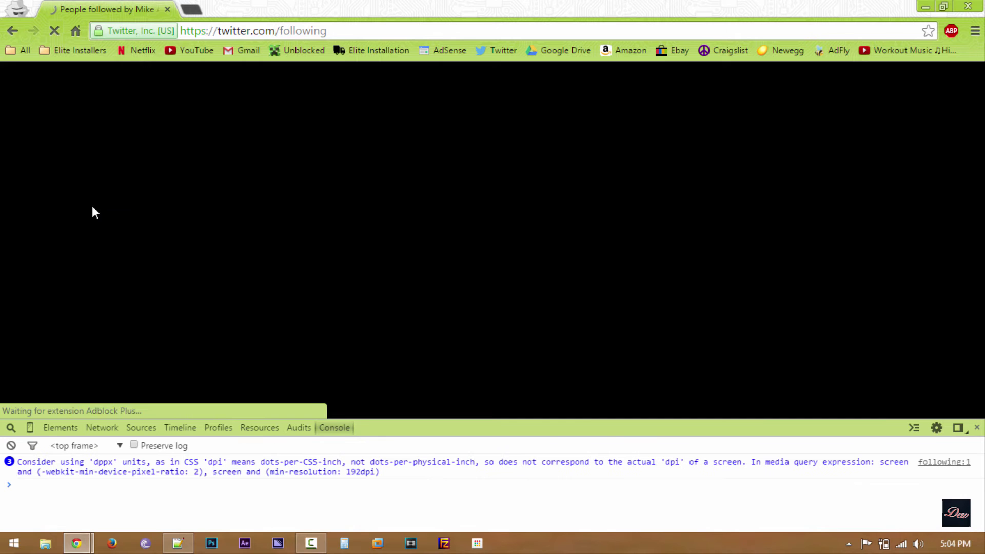
pyautogui.scroll(-2, 921, 380)
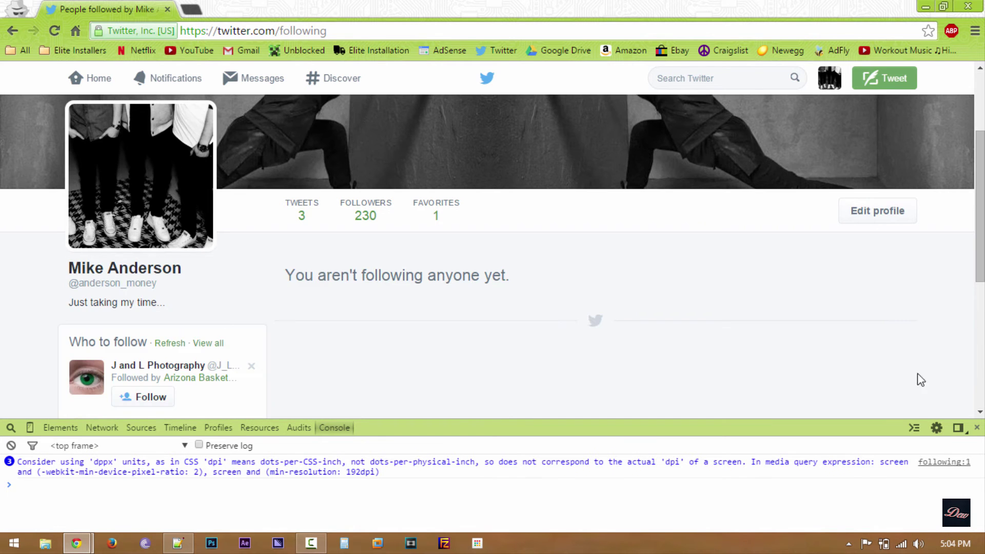
pyautogui.click(976, 428)
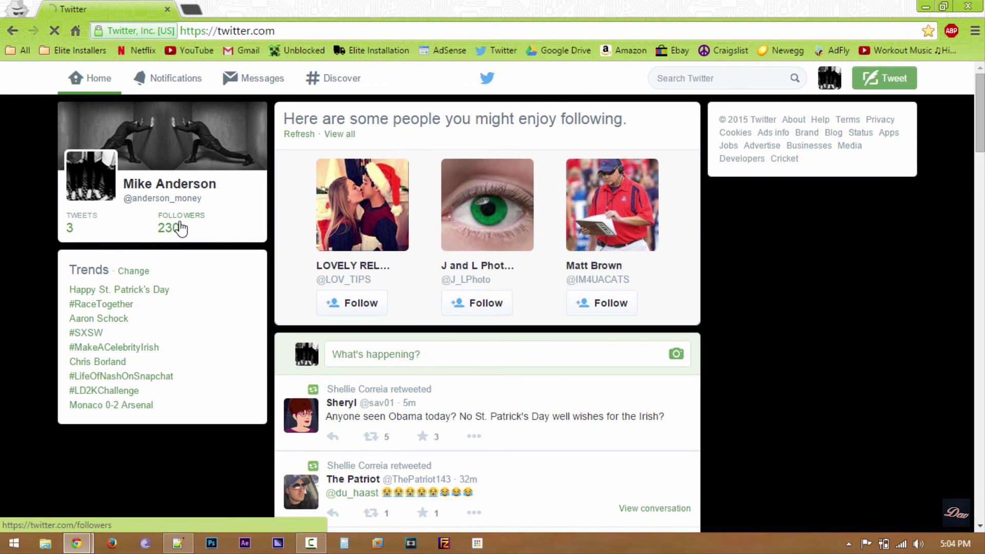
# Step: Open the Followers page showing the 230 accounts following this profile
pyautogui.click(179, 228)
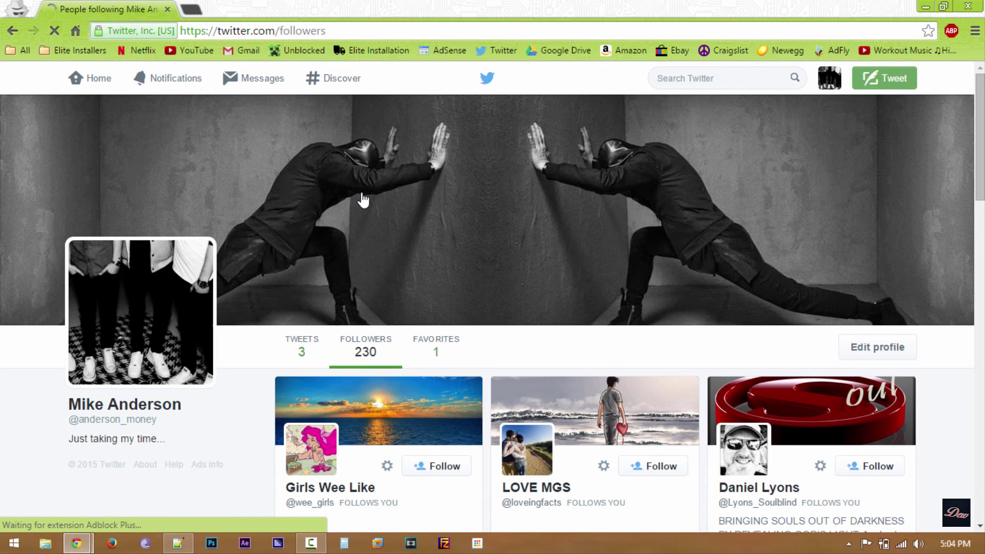